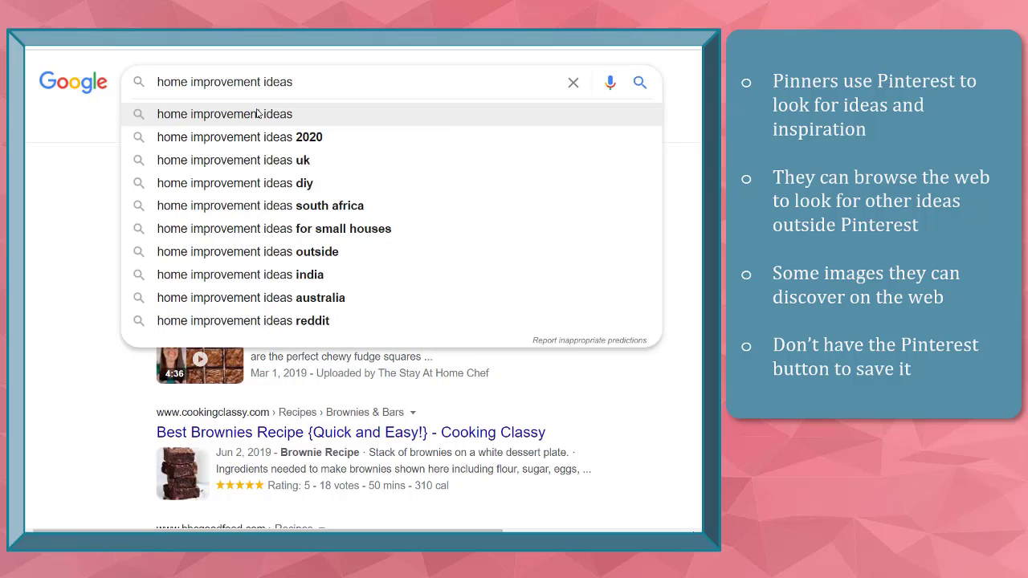
- Search home improvement ideas, then bring up and dismiss save options for the painted-wall photo
key("Return")
scroll(361, 289, "down", 3)
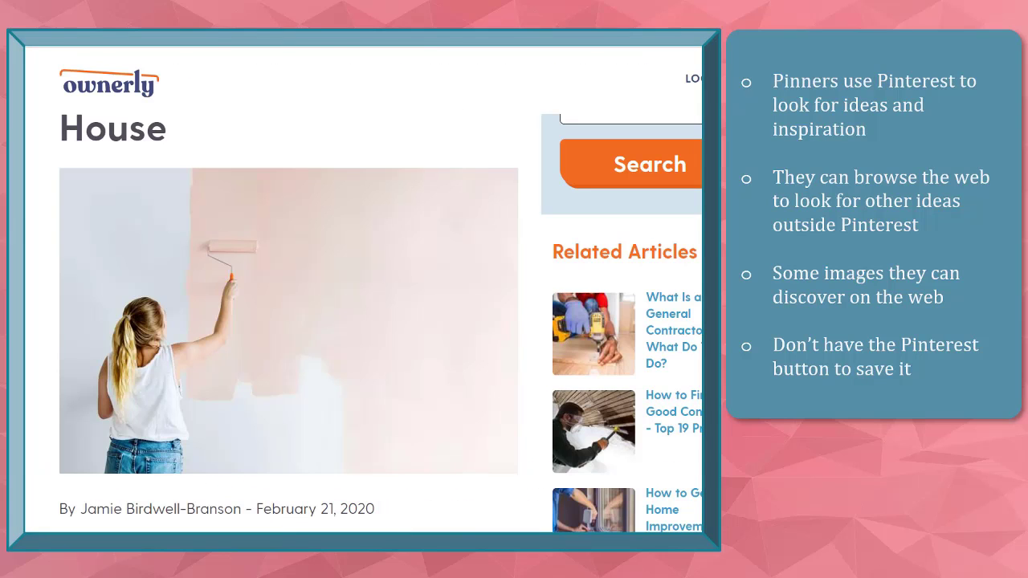
right_click(278, 325)
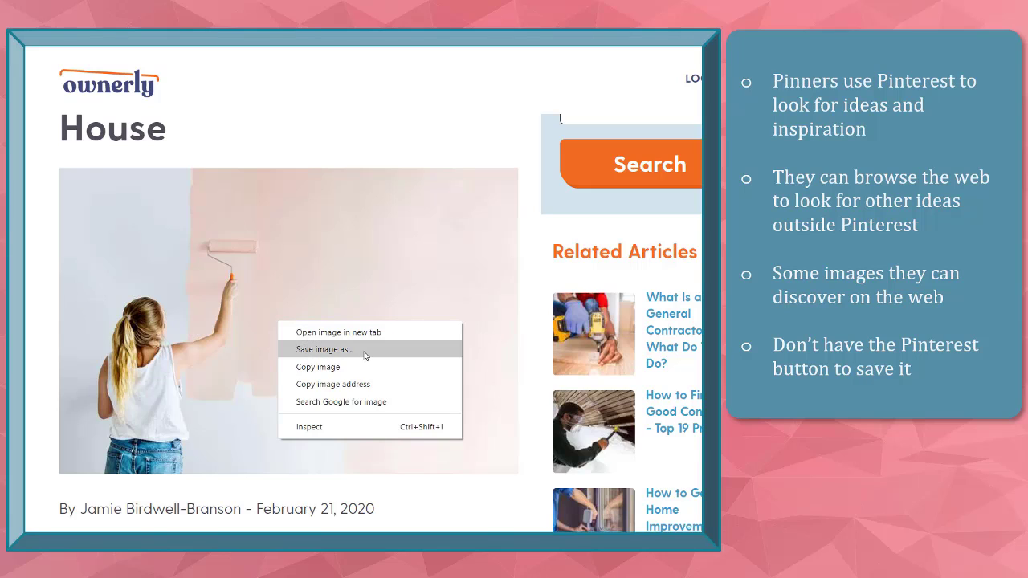
key("Escape")
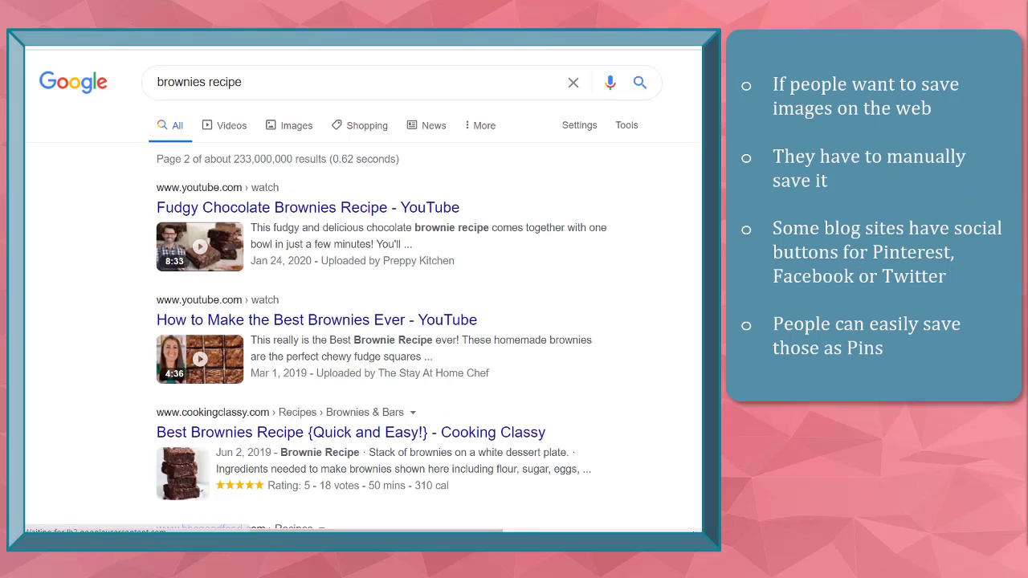
- Save the ice-cream brownie photo to the computer with Save image as…
scroll(361, 321, "down", 5)
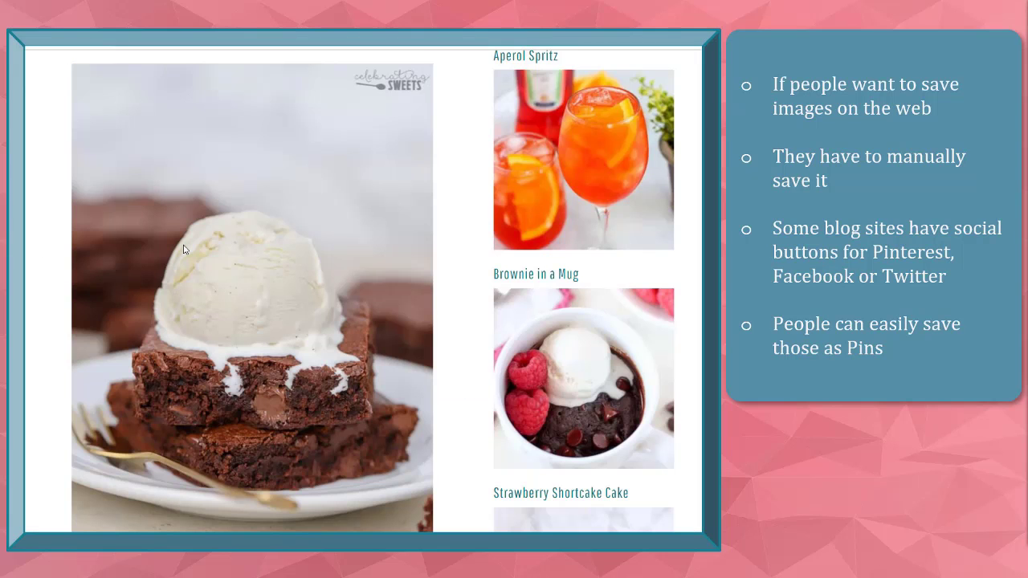
right_click(187, 249)
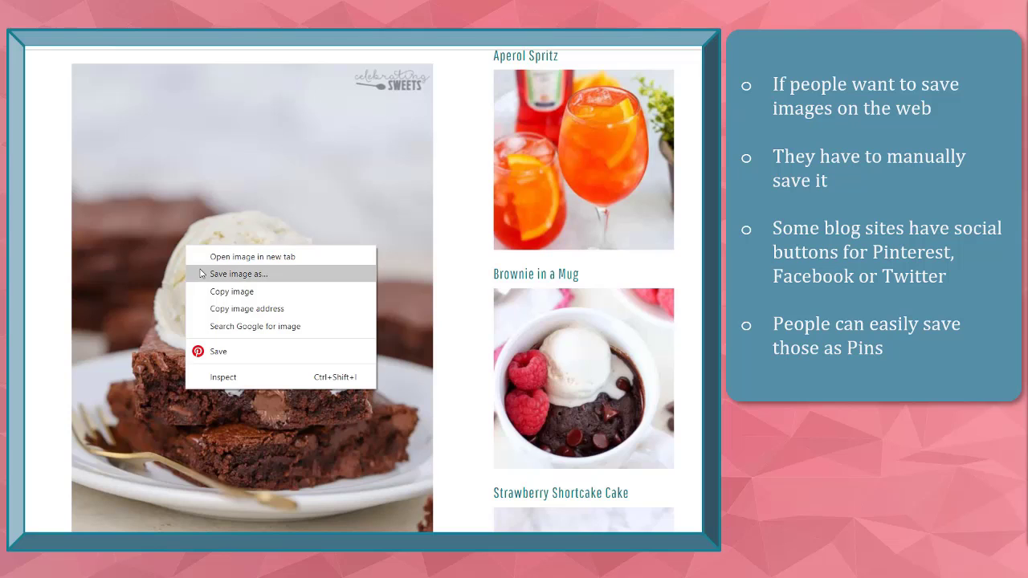
left_click(203, 273)
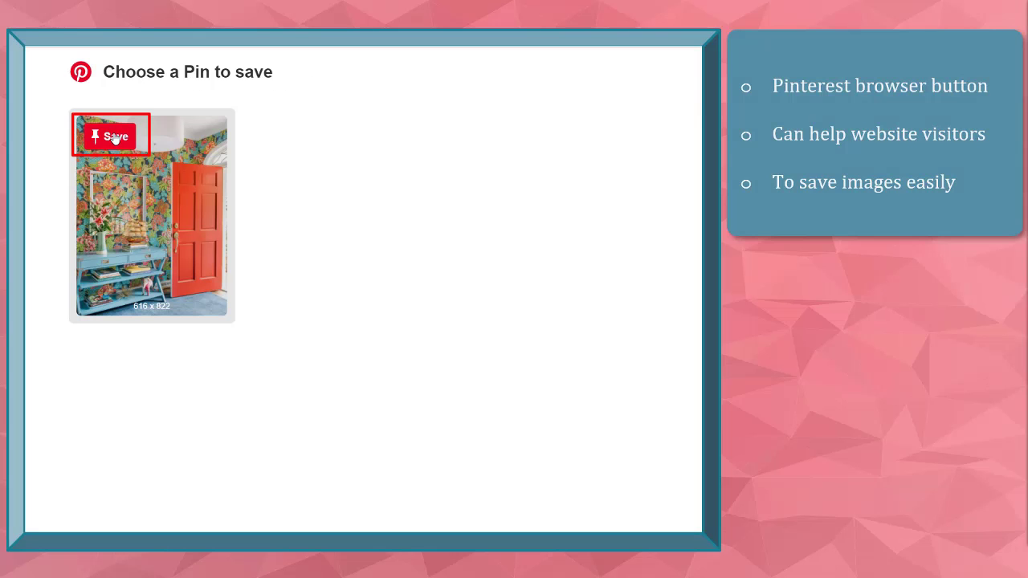
- Pin the floral-wallpaper red-door entryway photo to a new 'Home Improvement Ideas' board
left_click(115, 136)
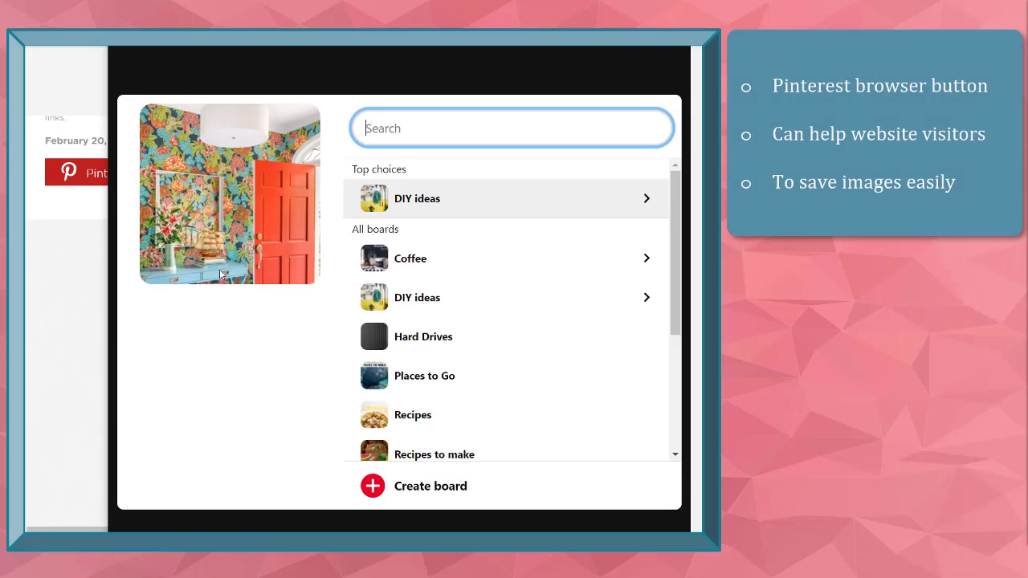
left_click(457, 489)
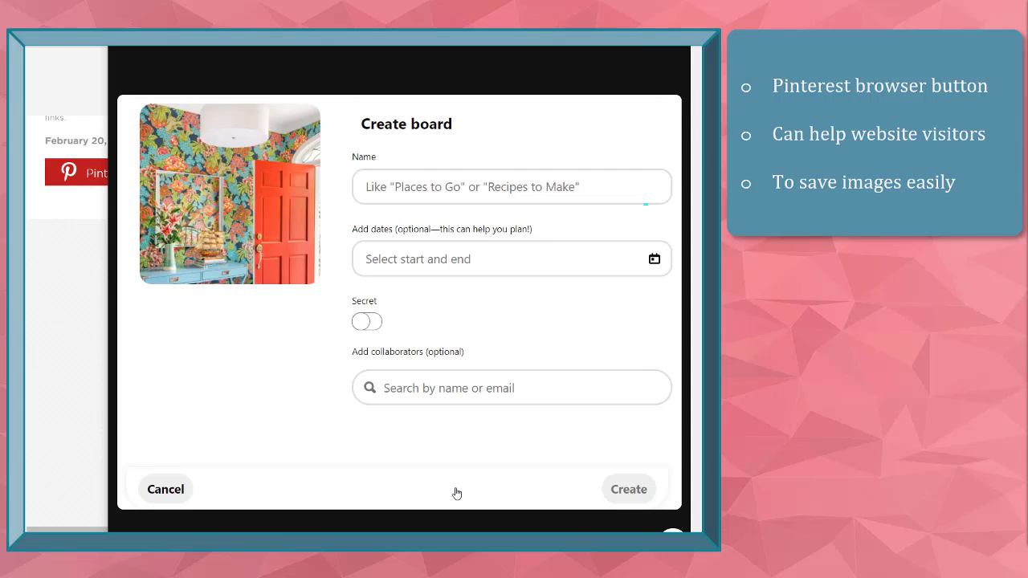
left_click(503, 186)
type("Home Improvement Ideas")
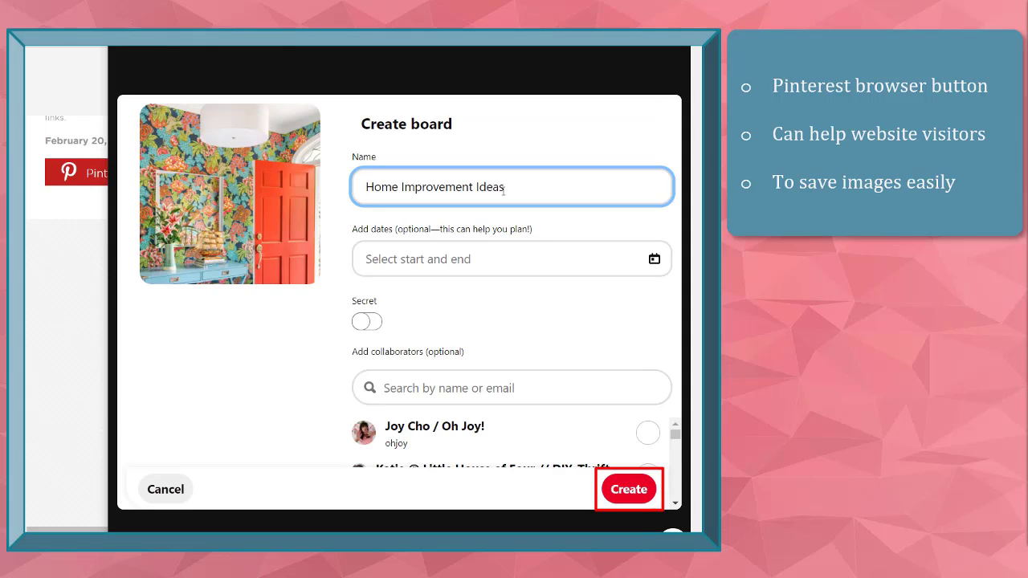
key("Return")
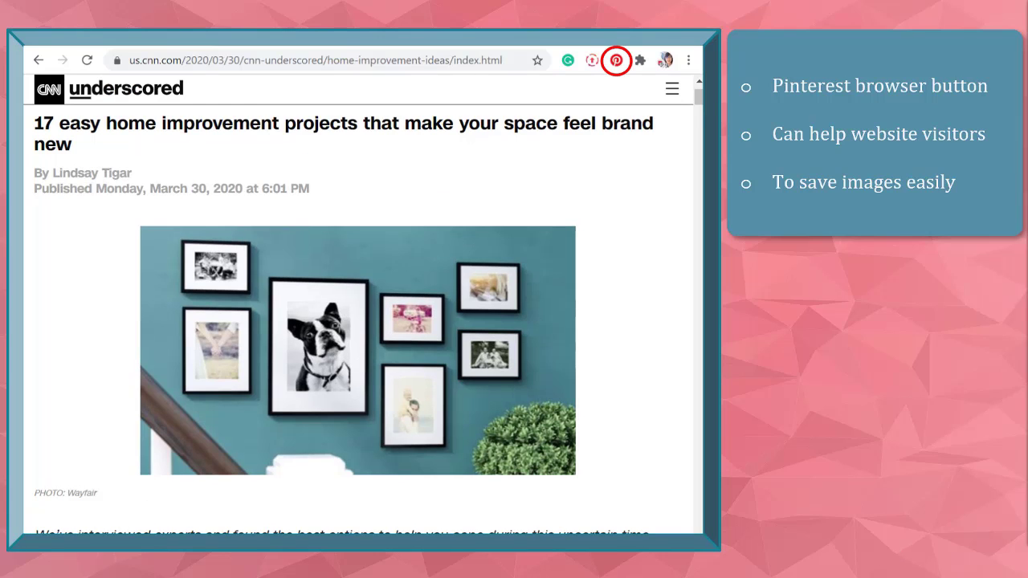
- Run a visual search on the brownie pin and browse the similar ideas
mouse_move(572, 391)
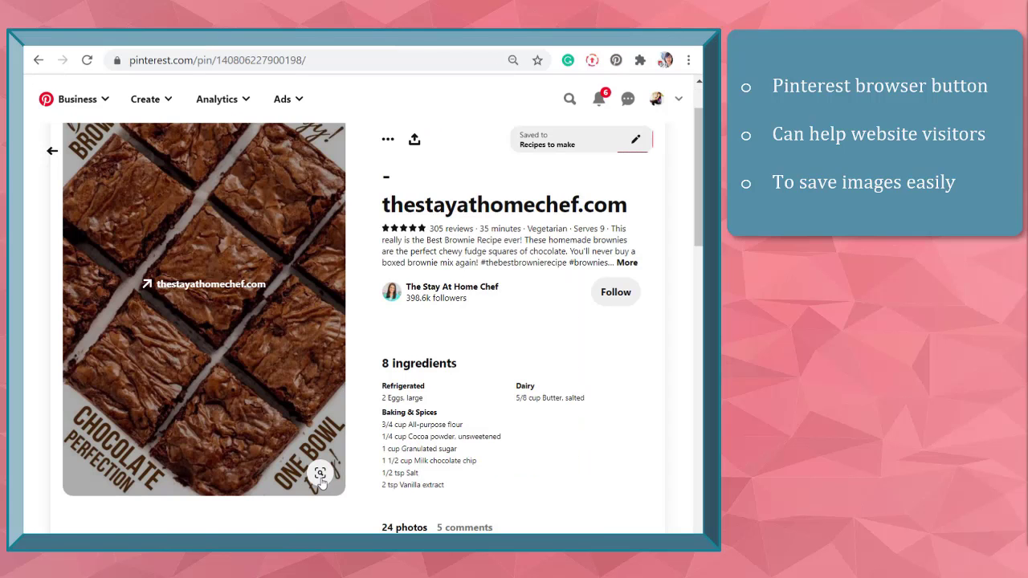
left_click(320, 474)
scroll(534, 321, "down", 5)
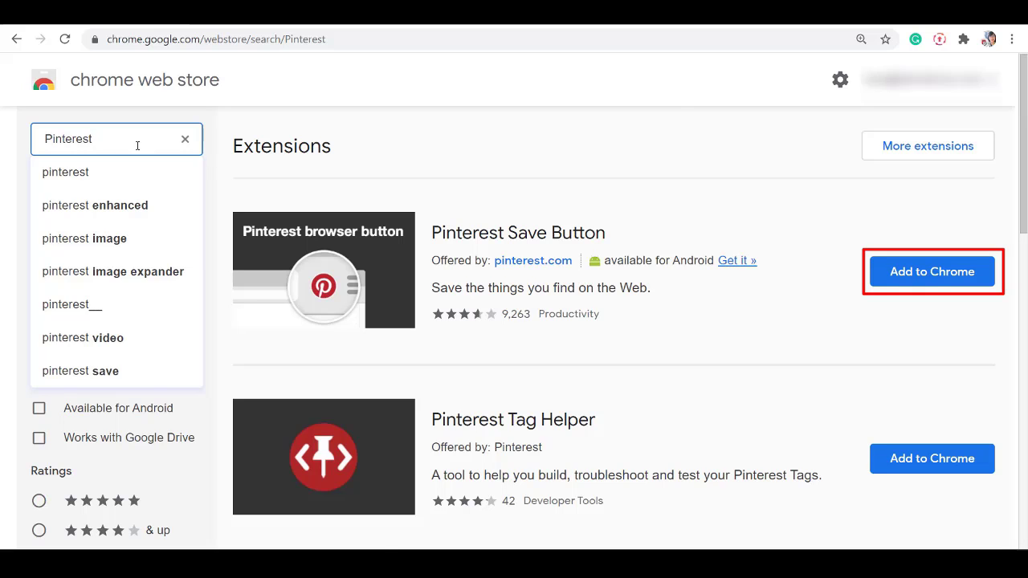
- Add the Pinterest Save Button extension to Chrome and confirm the installation
left_click(931, 272)
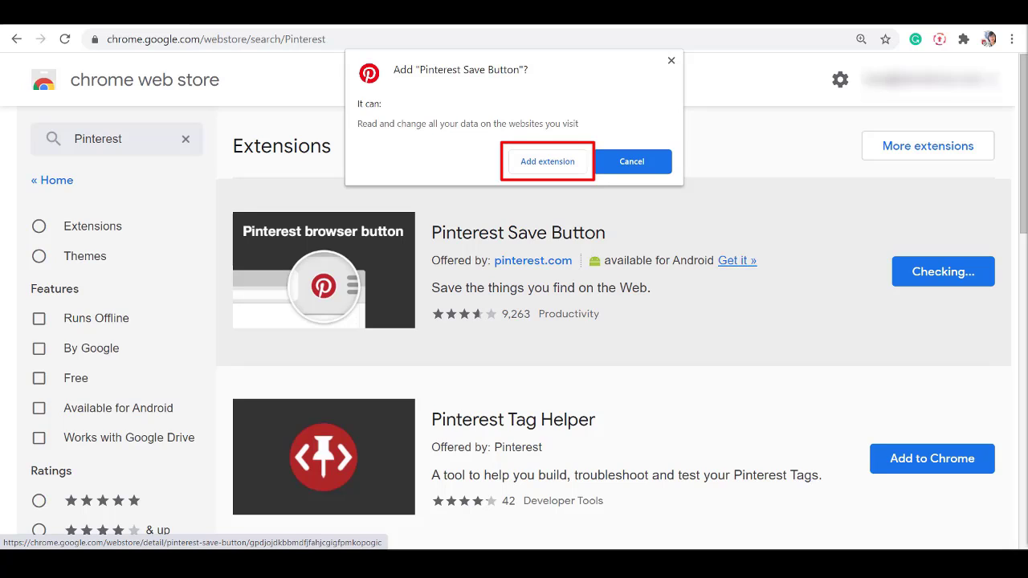
left_click(552, 165)
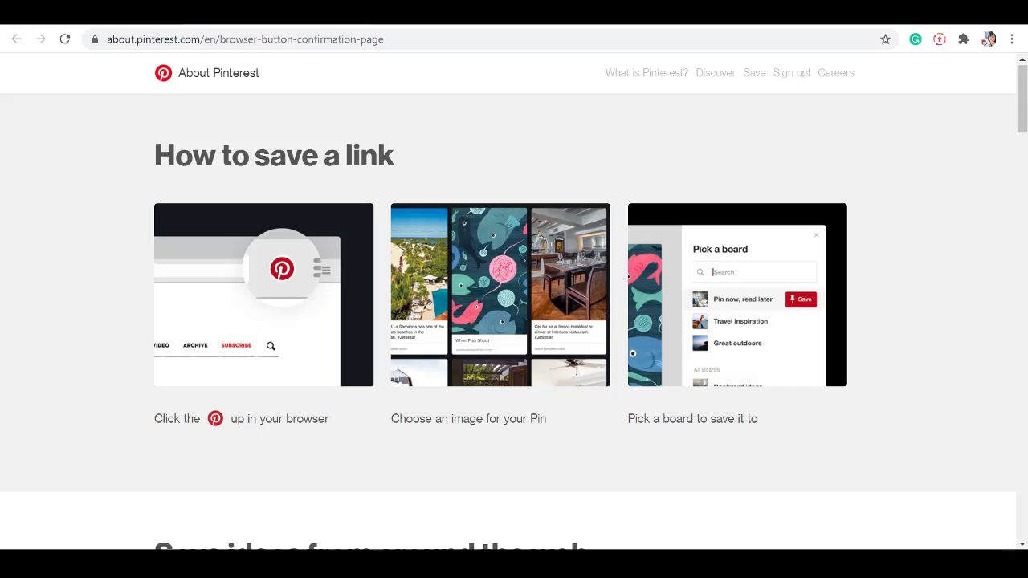
- Pin Pinterest Save Button to the Chrome toolbar from the extensions list
left_click(1010, 39)
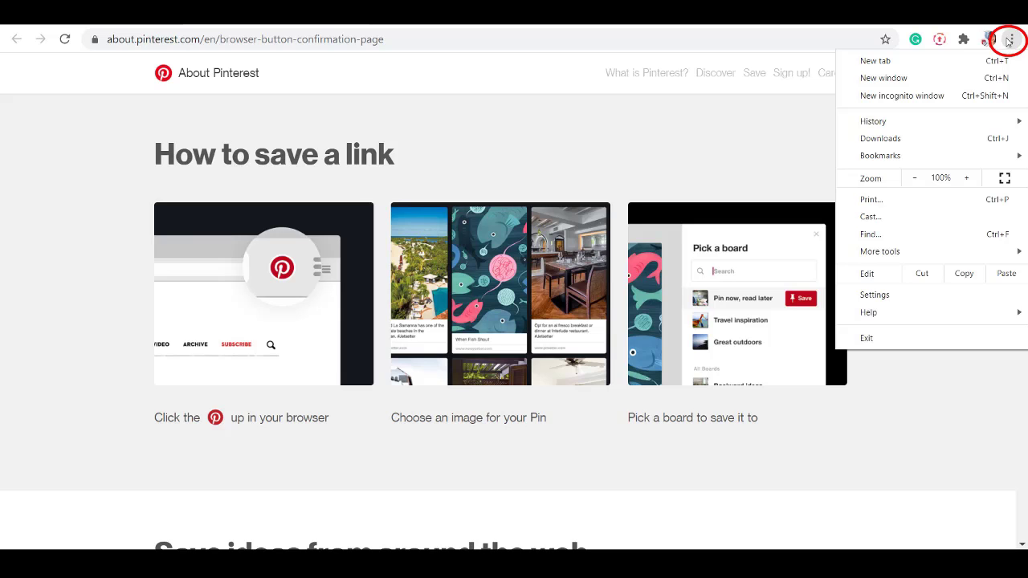
mouse_move(893, 255)
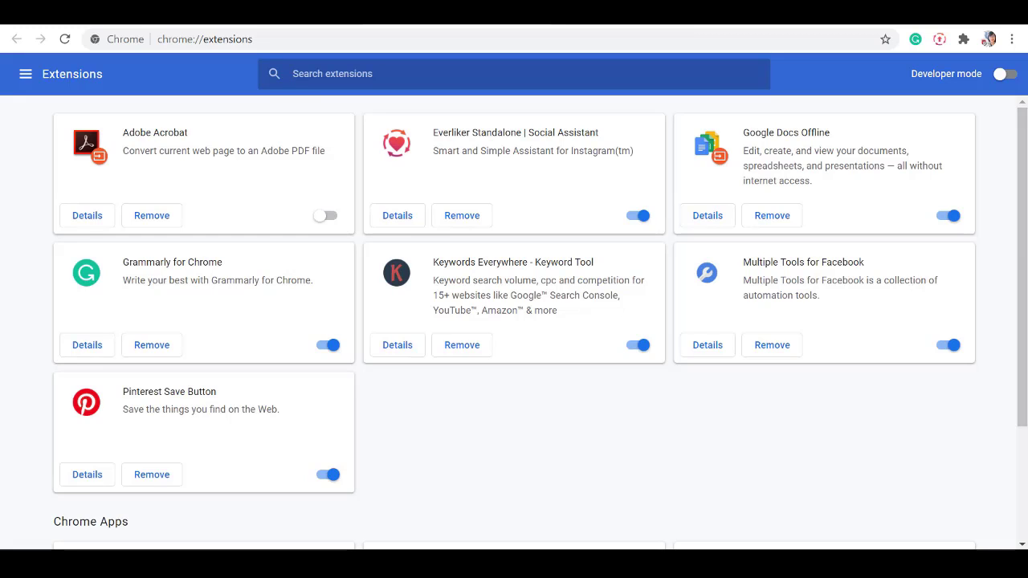
left_click(965, 39)
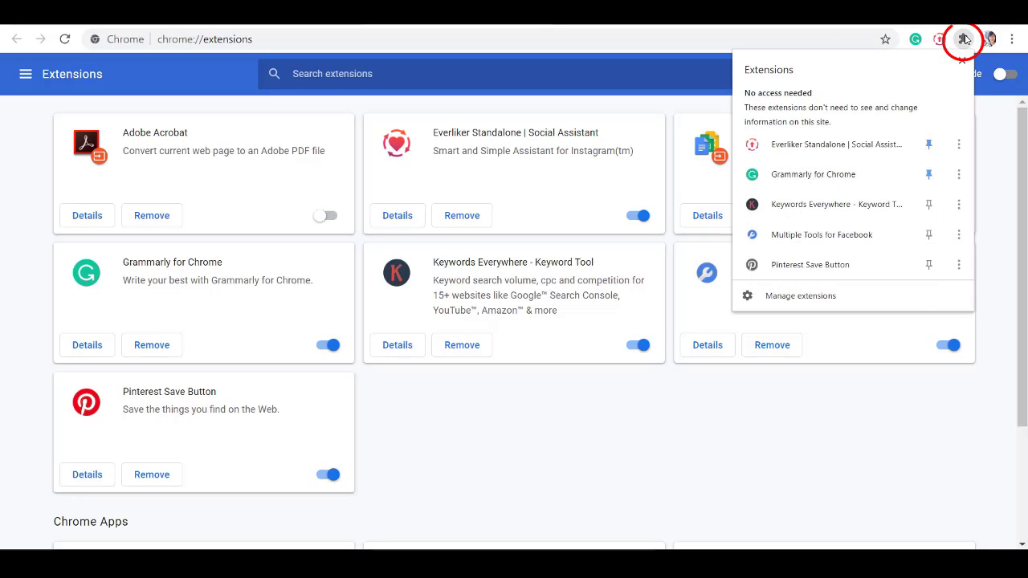
left_click(929, 266)
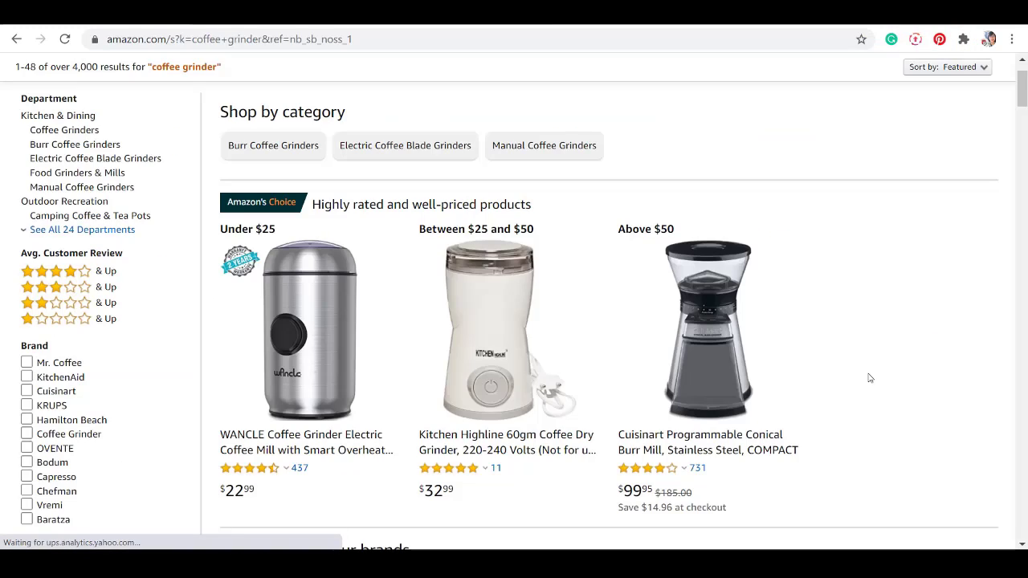
- Scroll to the Hamilton Beach grinder and pin it to a new 'Things to Buy' board
scroll(869, 377, "down", 5)
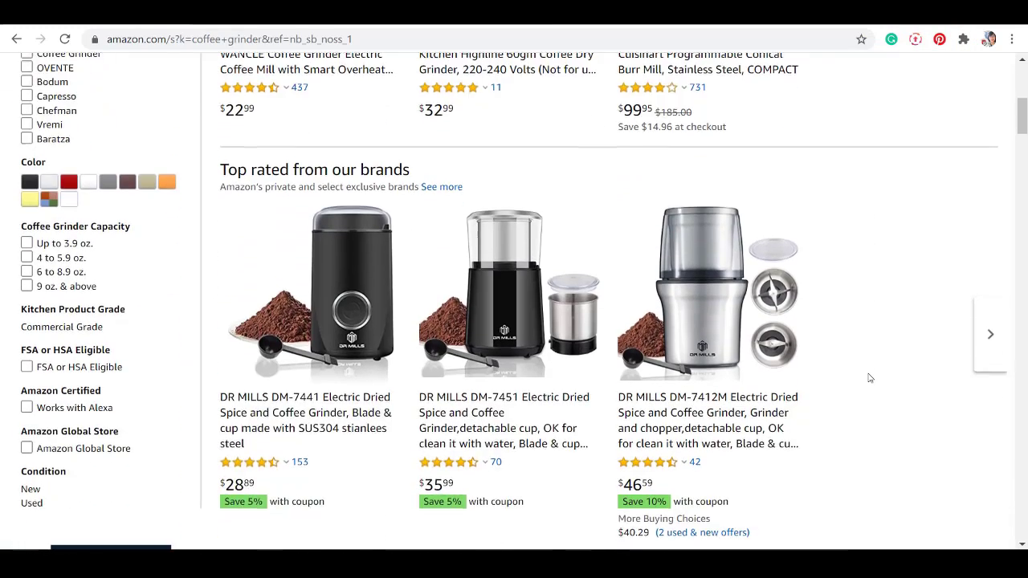
scroll(869, 377, "down", 3)
scroll(692, 205, "down", 6)
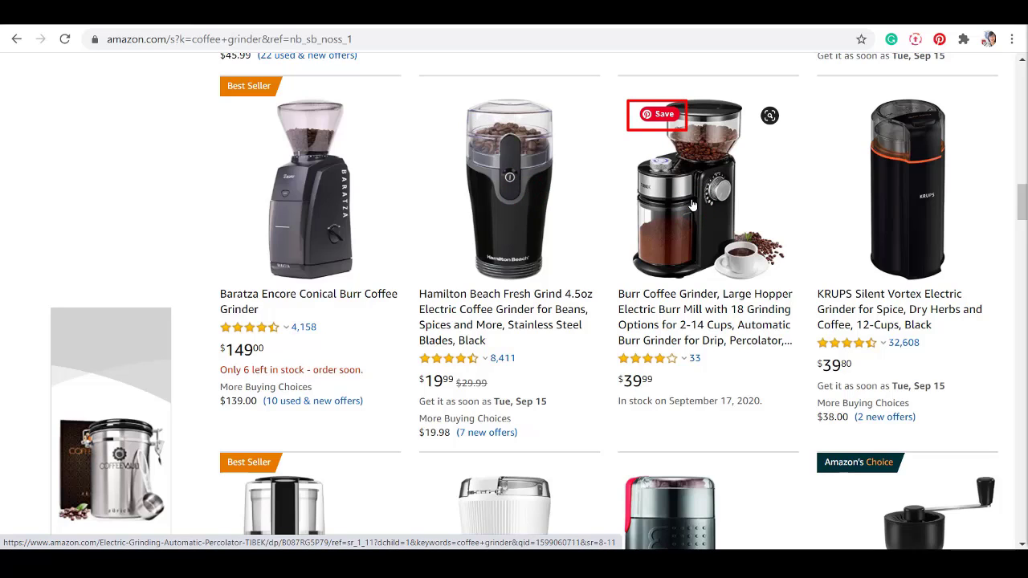
mouse_move(297, 121)
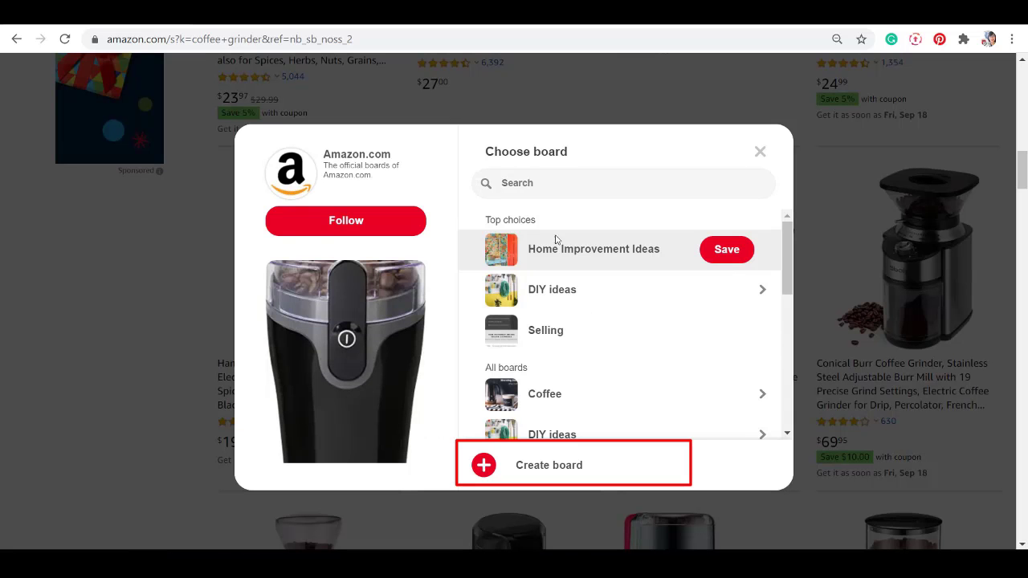
left_click(551, 466)
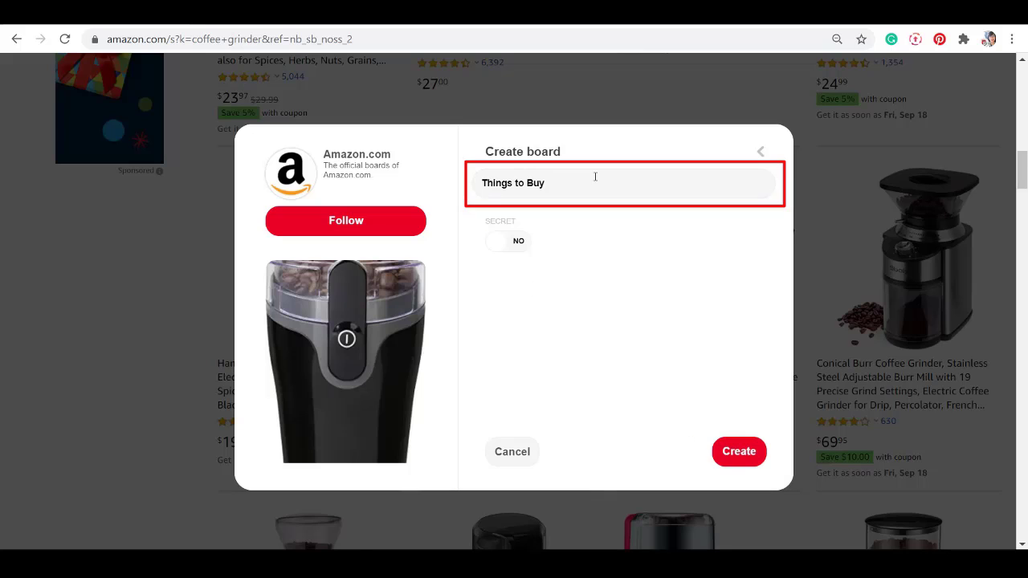
left_click(727, 451)
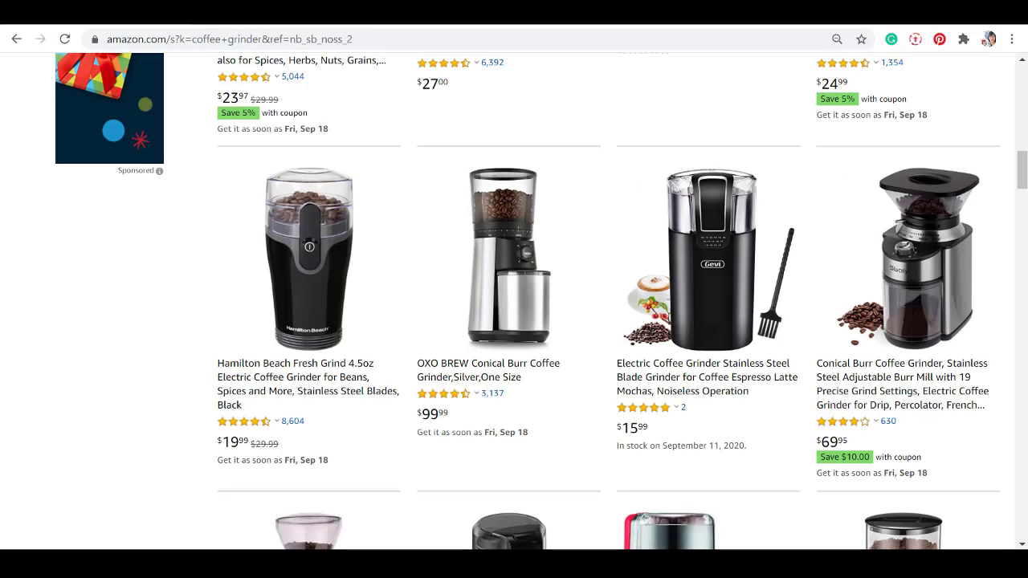
scroll(321, 208, "down", 5)
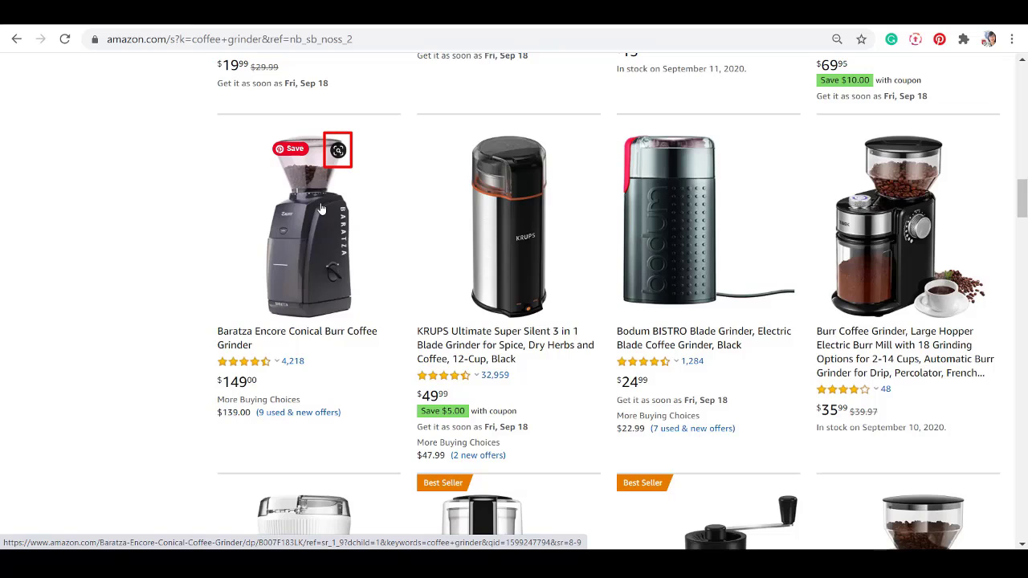
- Visually search the Baratza grinder image and browse the similar pins
left_click(338, 150)
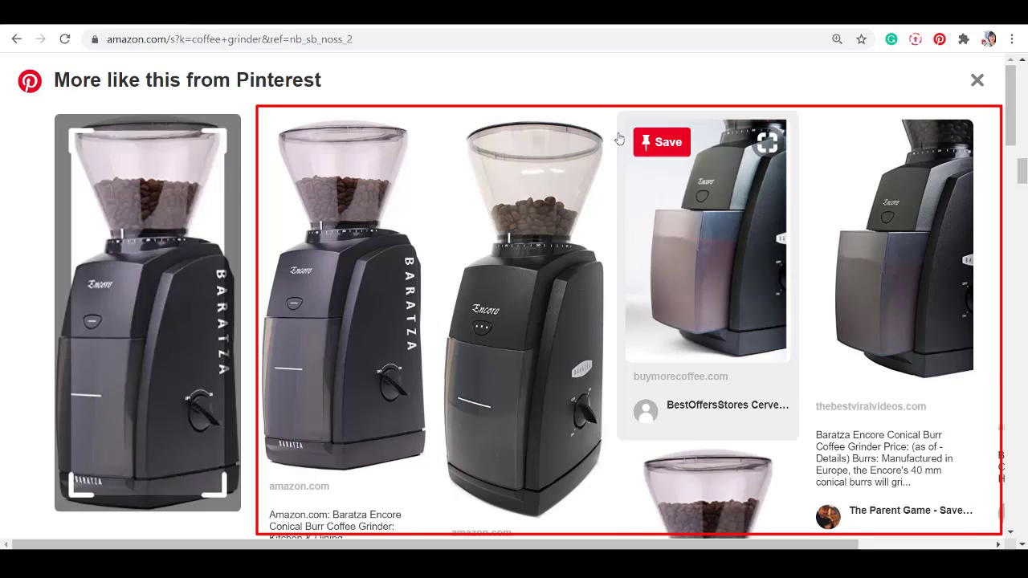
scroll(699, 73, "down", 4)
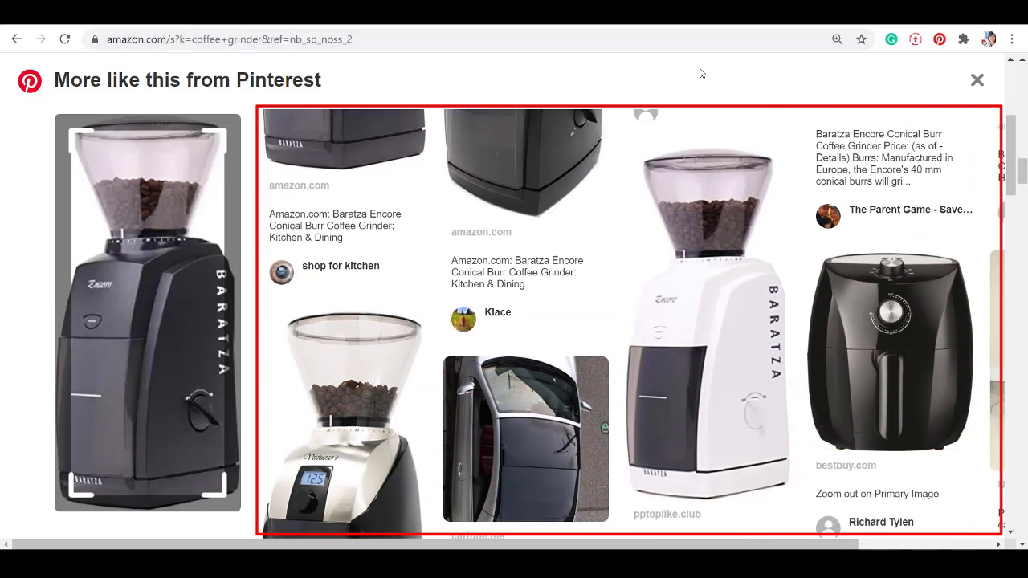
scroll(699, 73, "down", 1)
scroll(701, 75, "down", 1)
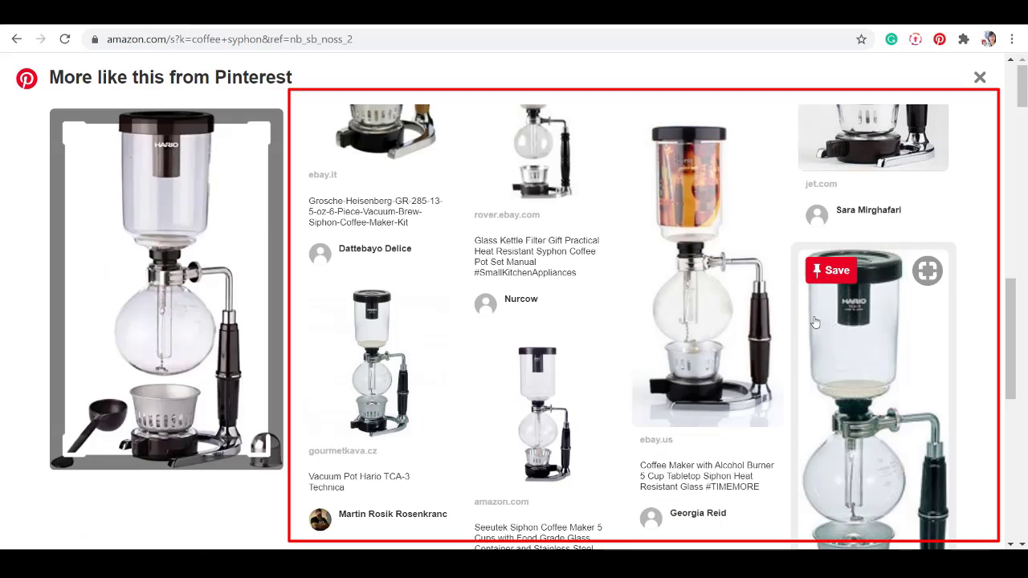
- Refine the syphon results by searching from the amber-glass and refinery29 syphon pins
mouse_move(698, 212)
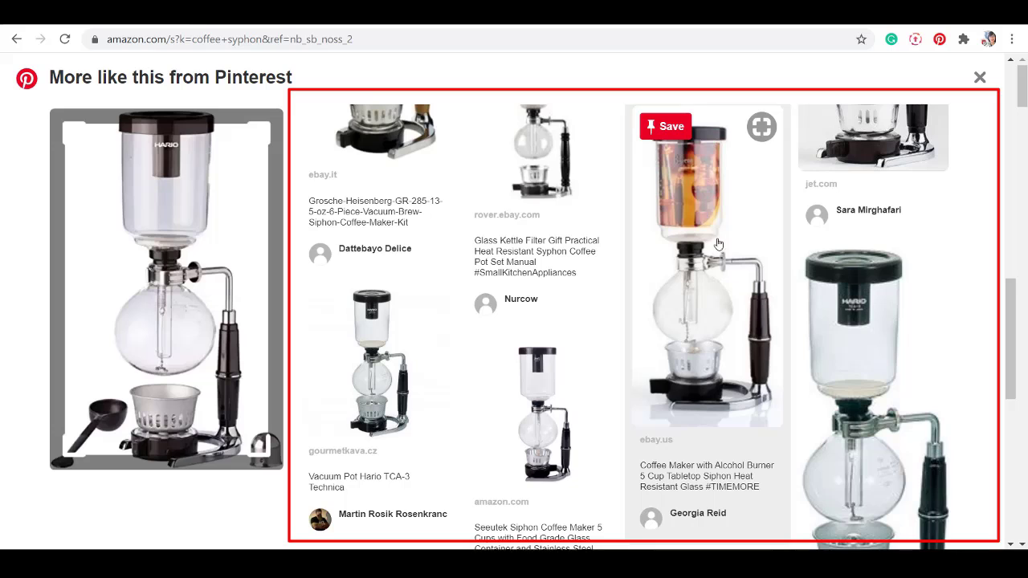
left_click(700, 190)
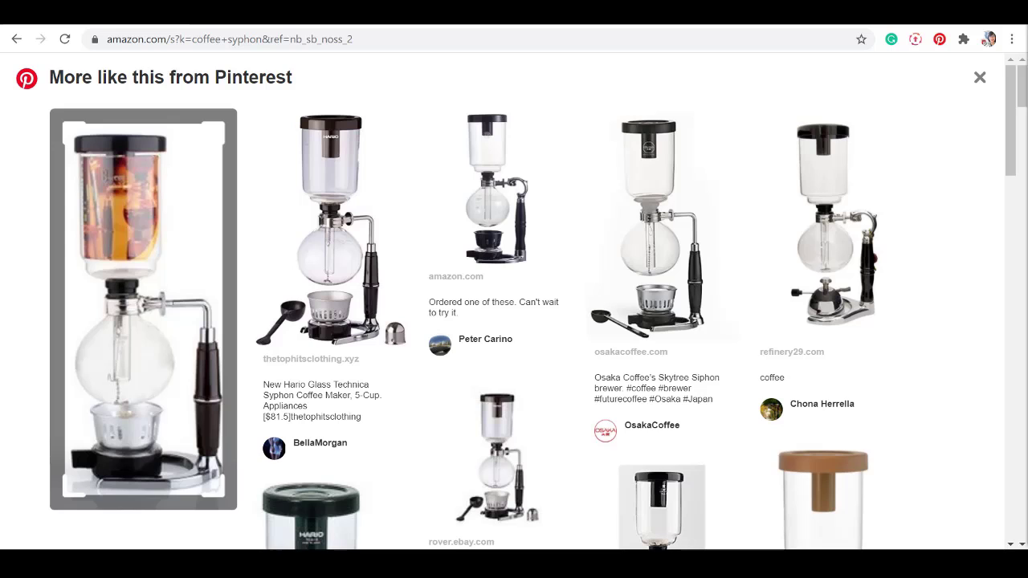
left_click(883, 137)
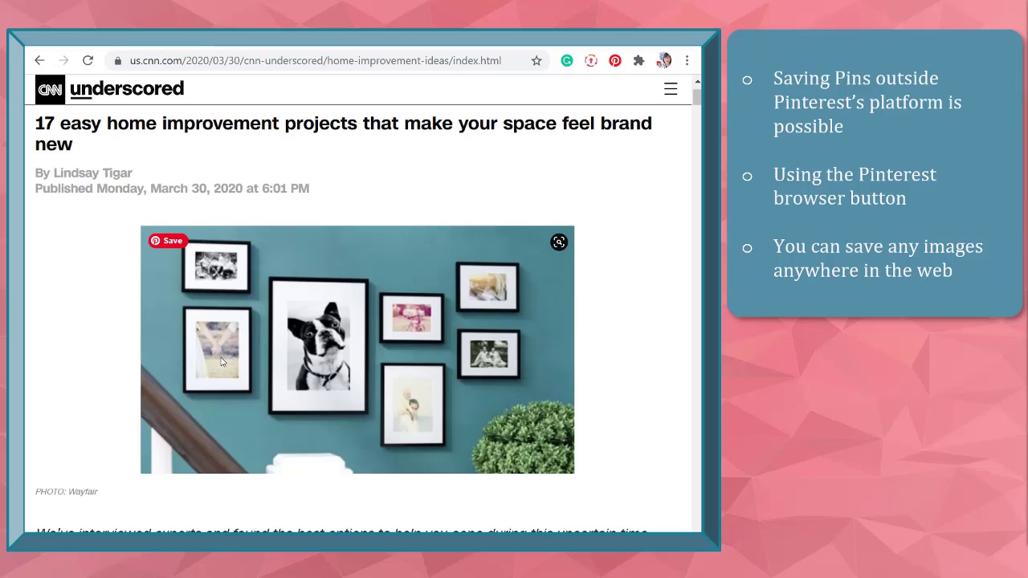
- Cancel saving the framed-photo wall image, then browse its More like this pins
left_click(167, 240)
key("Escape")
left_click(559, 251)
scroll(559, 252, "down", 5)
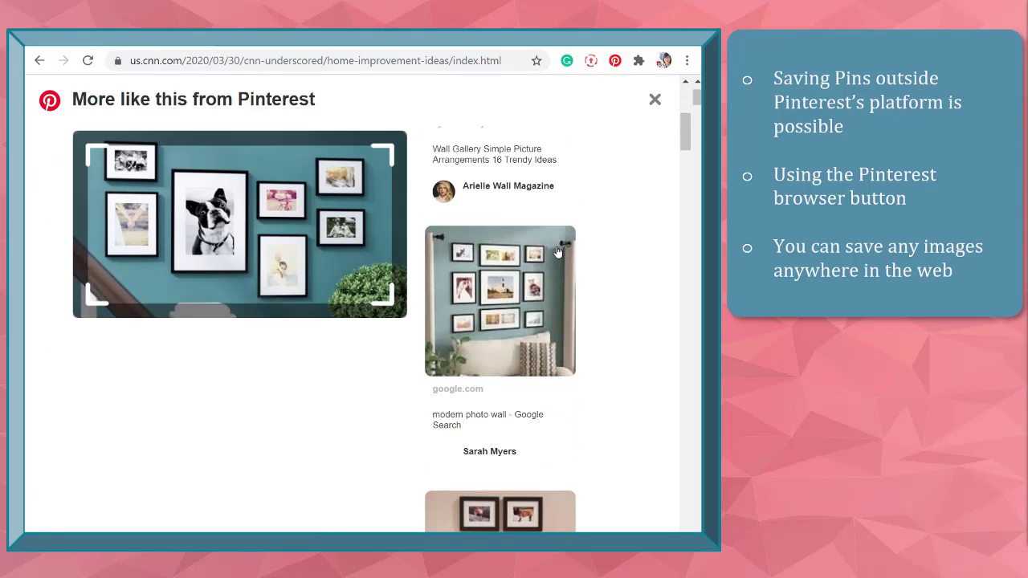
scroll(558, 252, "down", 3)
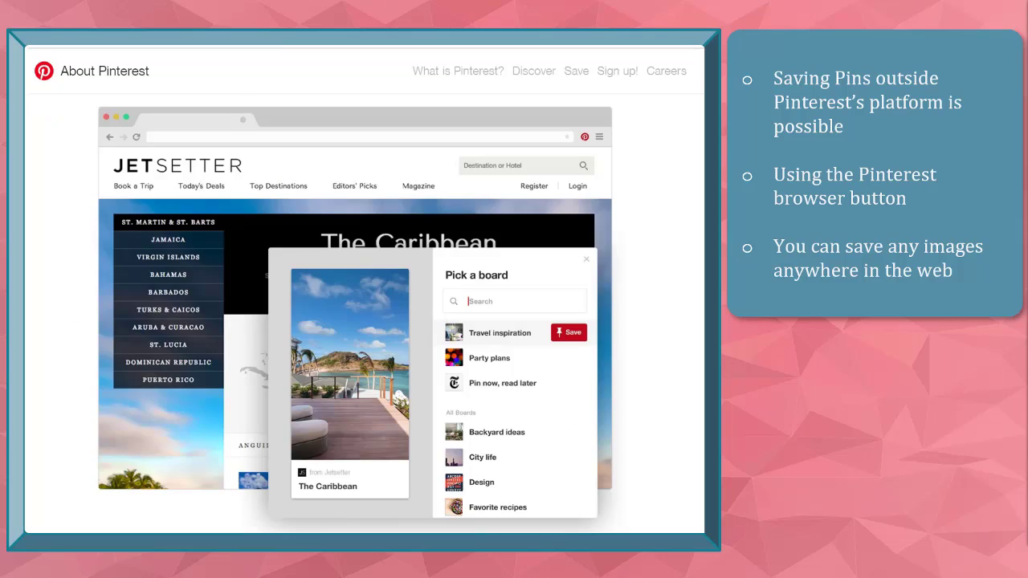